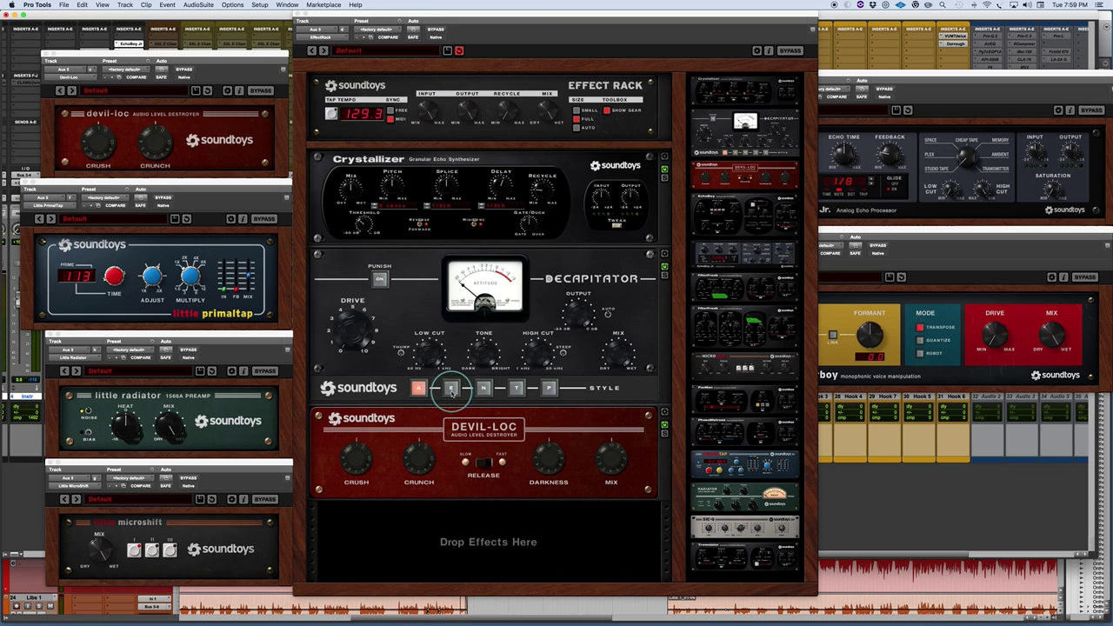
# Step: Audition Decapitator's E, N and T saturation styles, then settle on style P
pyautogui.click(450, 388)
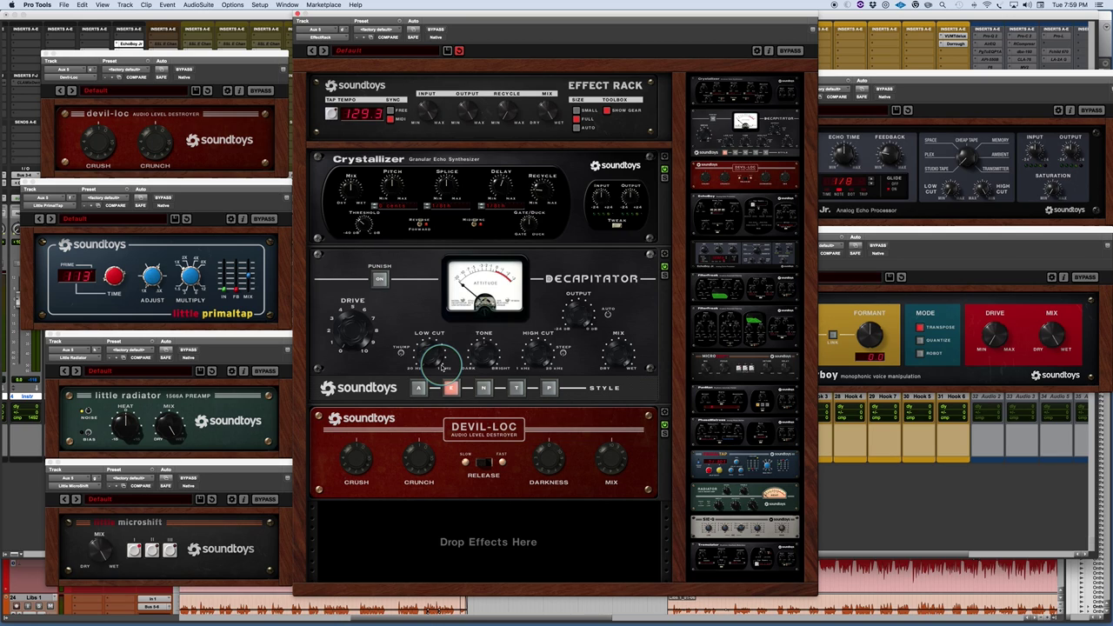
pyautogui.click(483, 389)
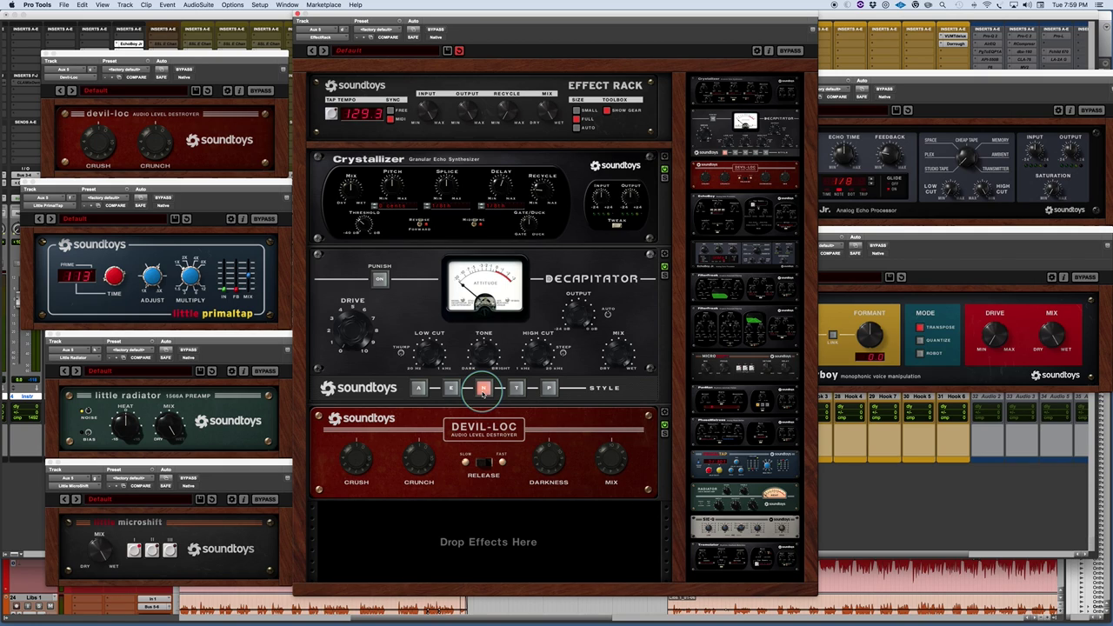
pyautogui.click(517, 390)
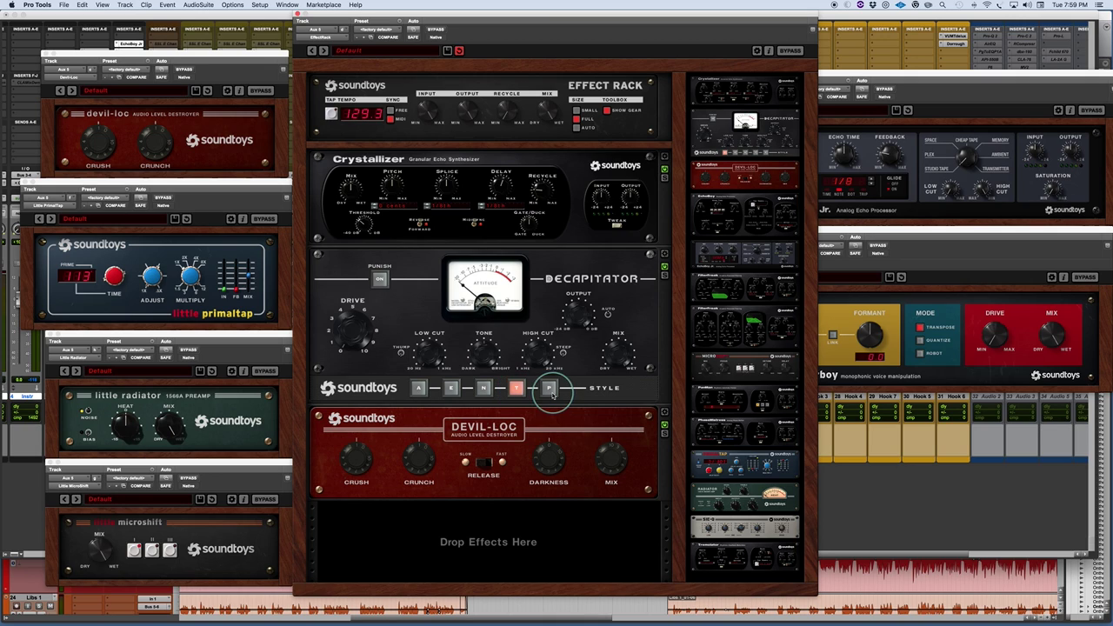
pyautogui.click(552, 388)
pyautogui.click(552, 389)
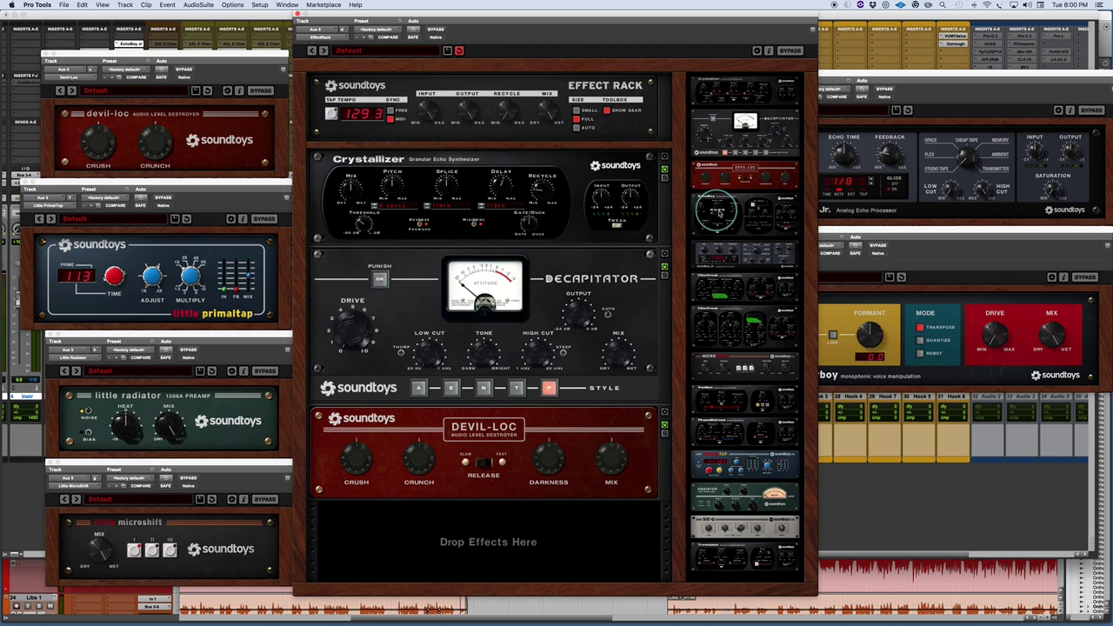
# Step: Swap Crystallizer for EchoBoy and check its style list, leaving Studio Tape selected
pyautogui.moveTo(721, 215); pyautogui.dragTo(522, 191)
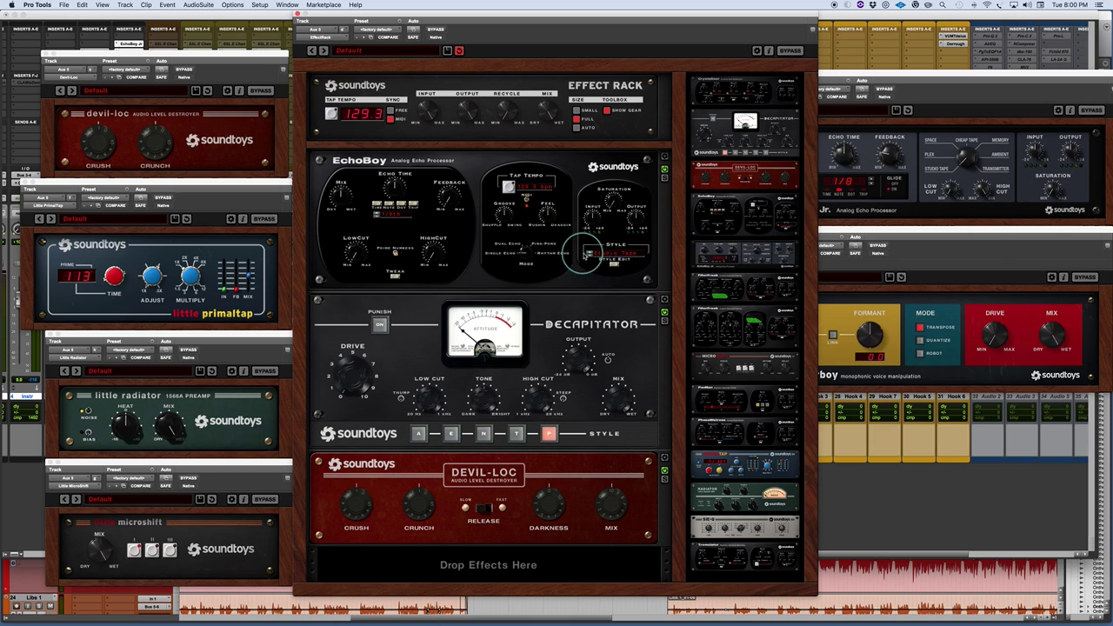
pyautogui.click(614, 251)
pyautogui.moveTo(619, 295)
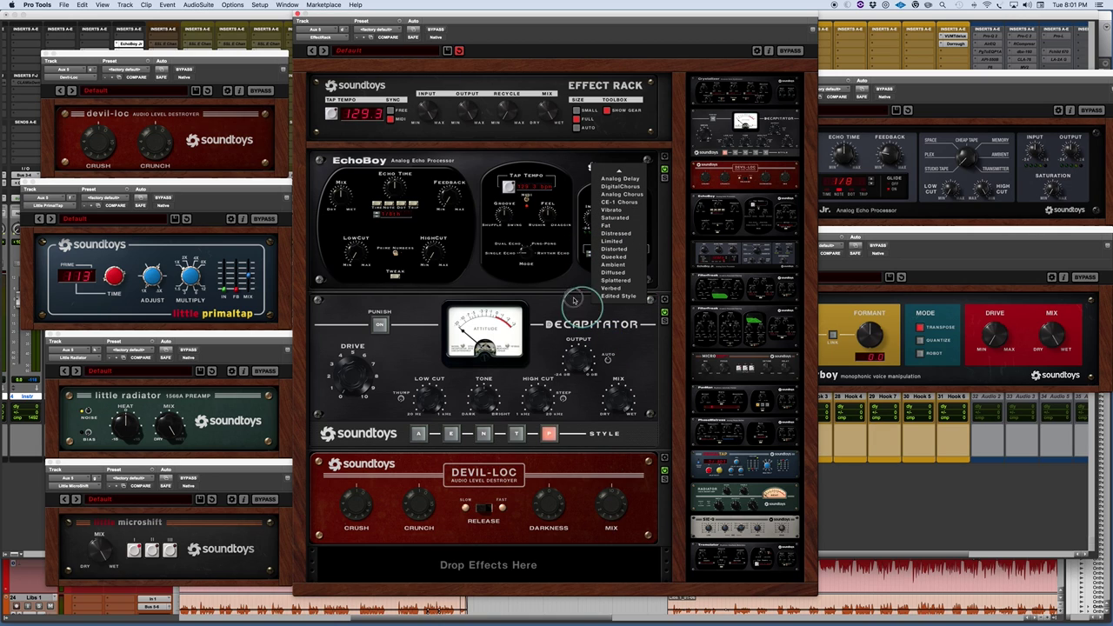
pyautogui.click(551, 280)
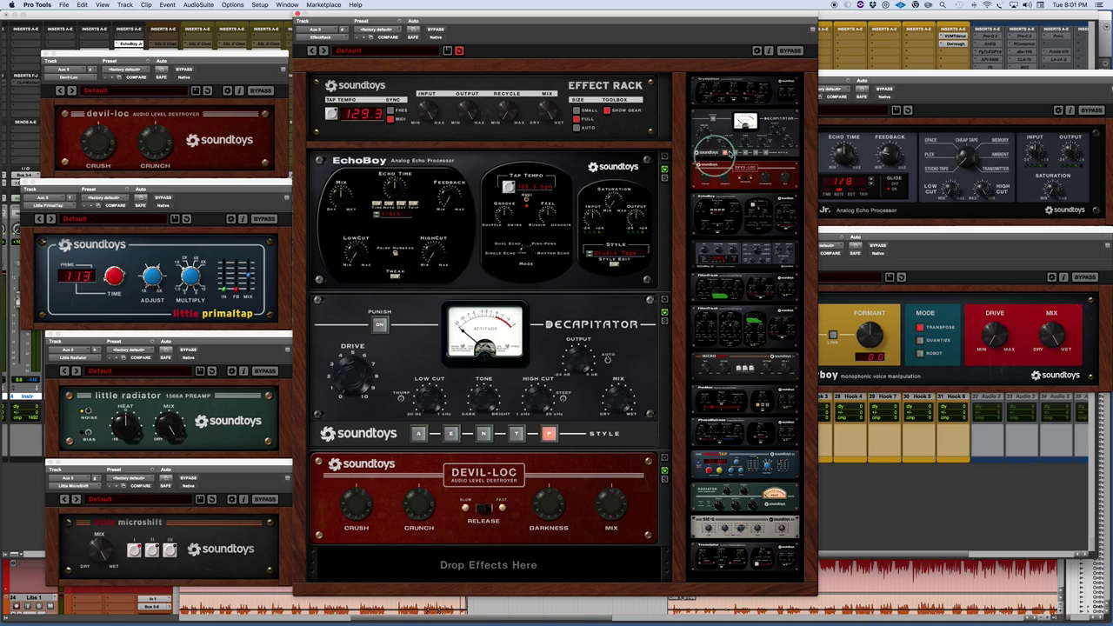
# Step: Move the EchoBoy Jr. window aside, then put EchoBoy Jr., then FilterFreak, in Decapitator's slot
pyautogui.click(882, 75)
pyautogui.moveTo(883, 73); pyautogui.dragTo(493, 132)
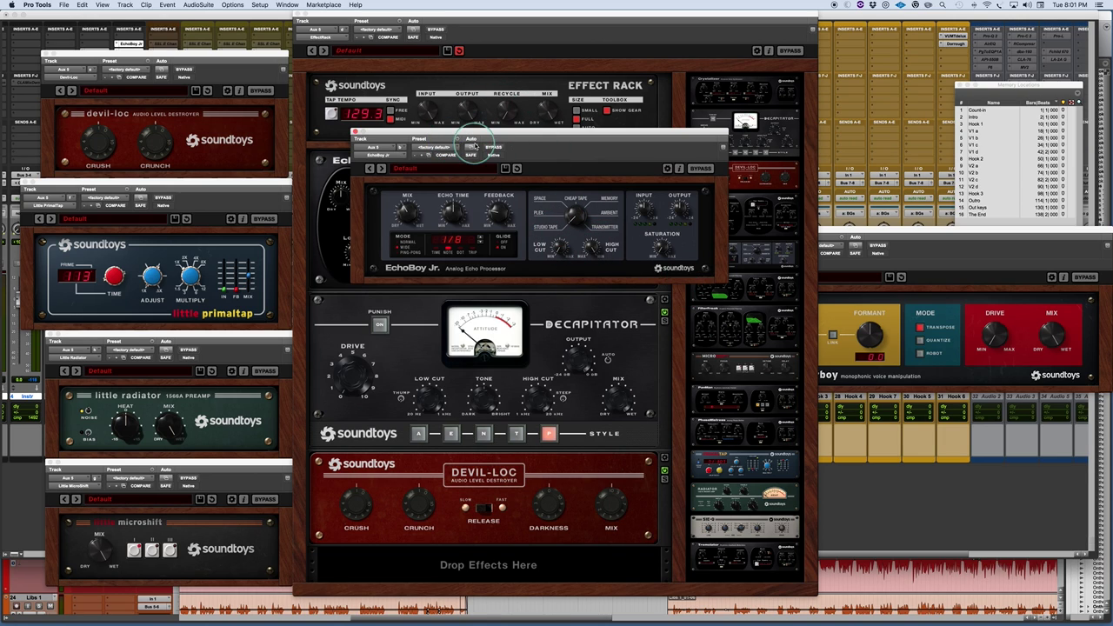
pyautogui.moveTo(472, 146); pyautogui.dragTo(844, 76)
pyautogui.click(607, 26)
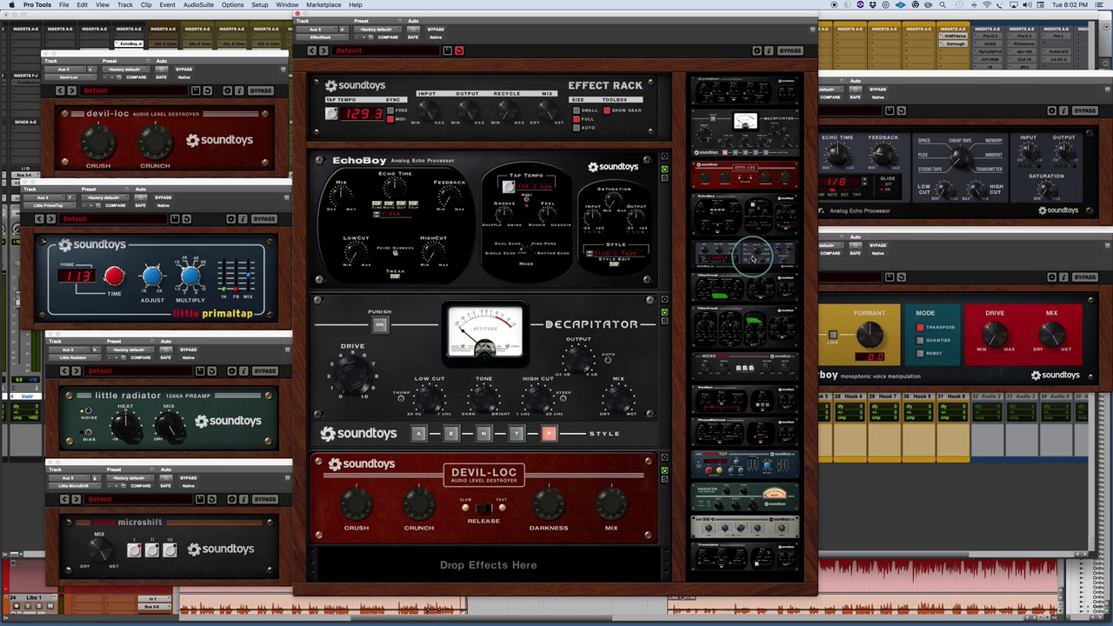
pyautogui.moveTo(753, 254); pyautogui.dragTo(476, 358)
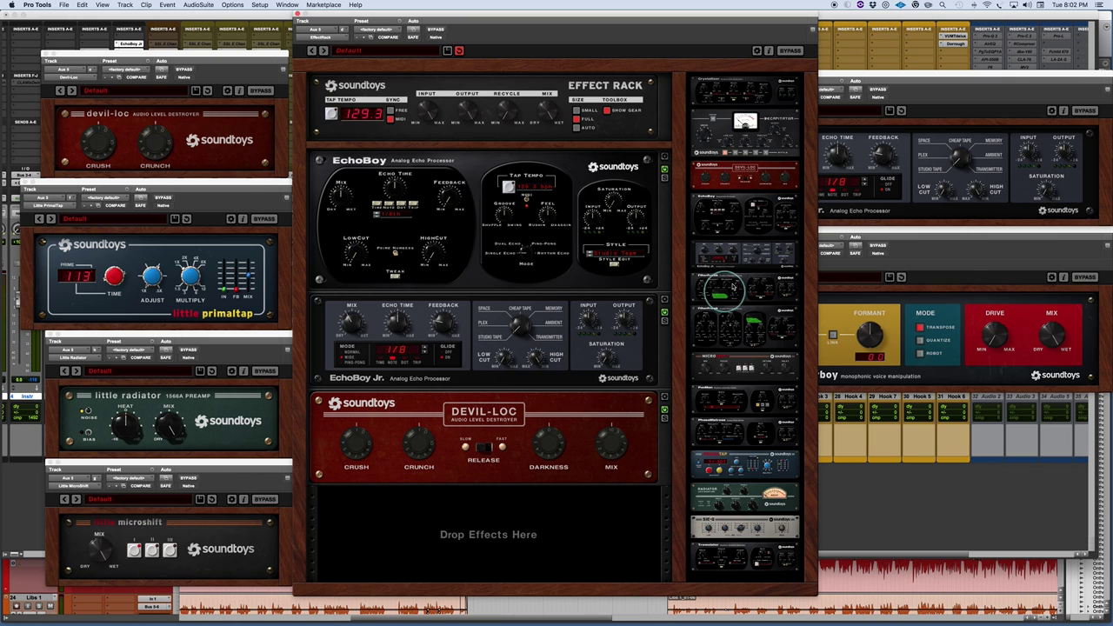
pyautogui.moveTo(745, 282); pyautogui.dragTo(448, 331)
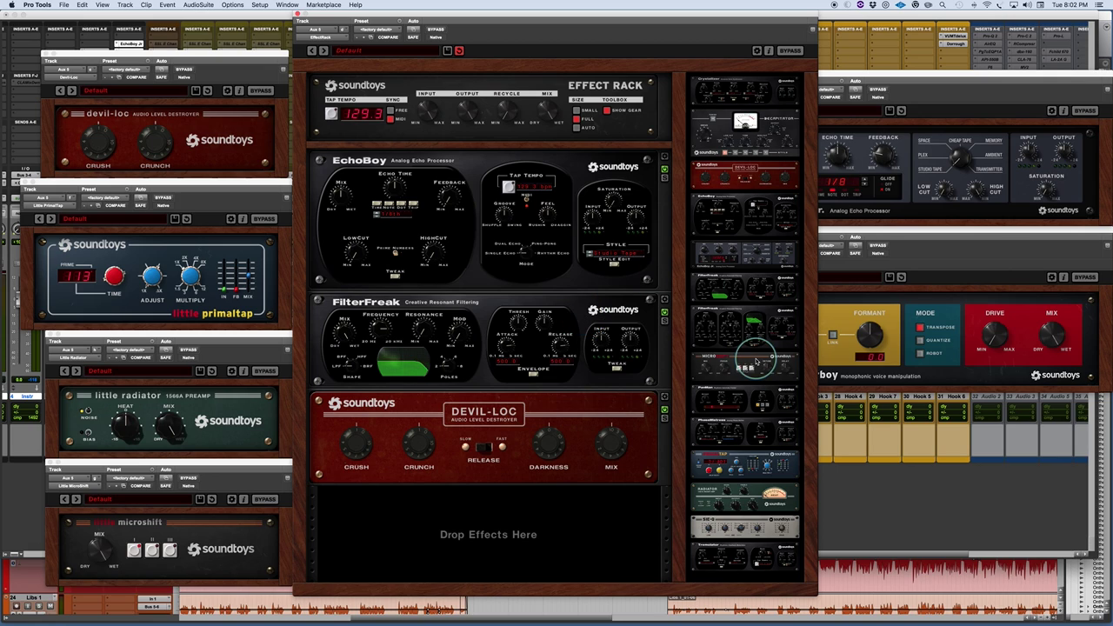
# Step: Insert MicroShift into the rack just above Devil-Loc, below FilterFreak
pyautogui.moveTo(743, 364); pyautogui.dragTo(513, 410)
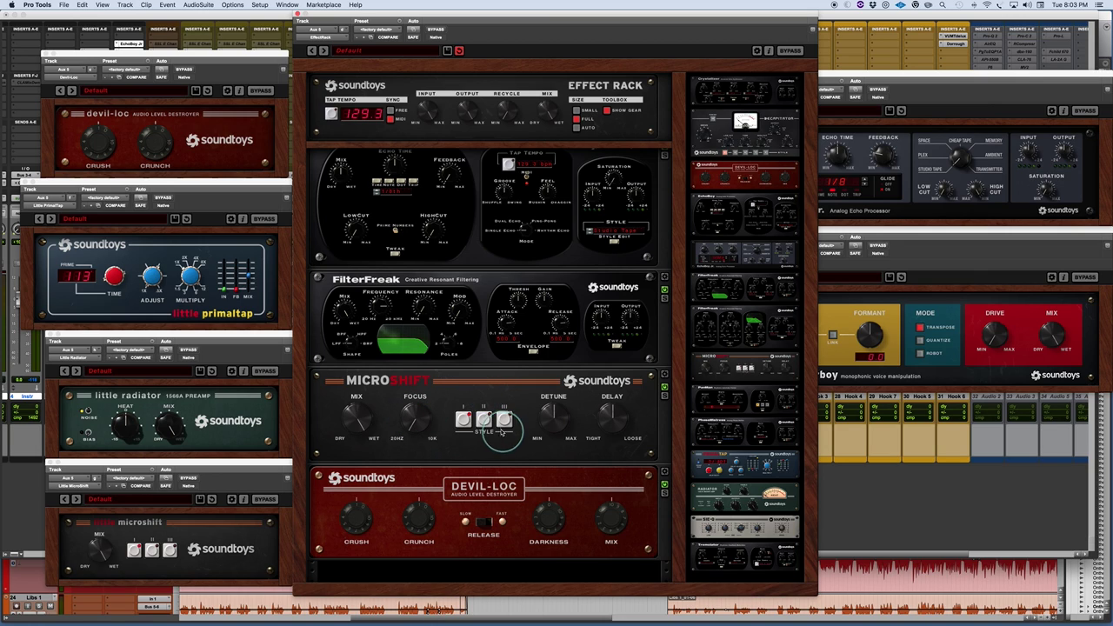
# Step: Set the rack's MicroShift to style II and bring its plug-in window forward
pyautogui.click(483, 420)
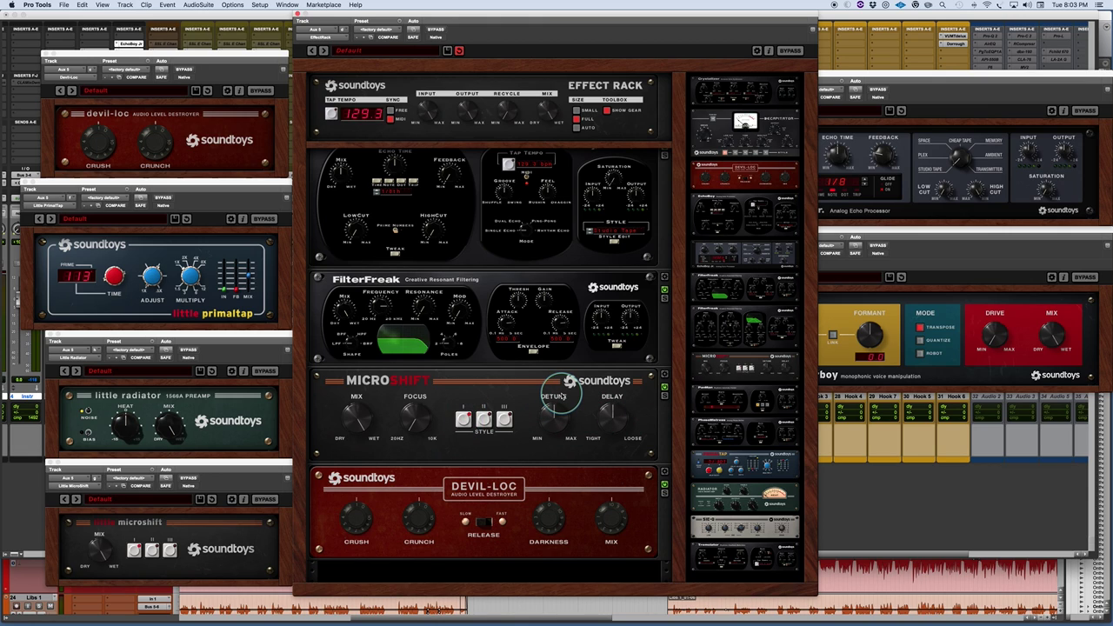
pyautogui.click(218, 467)
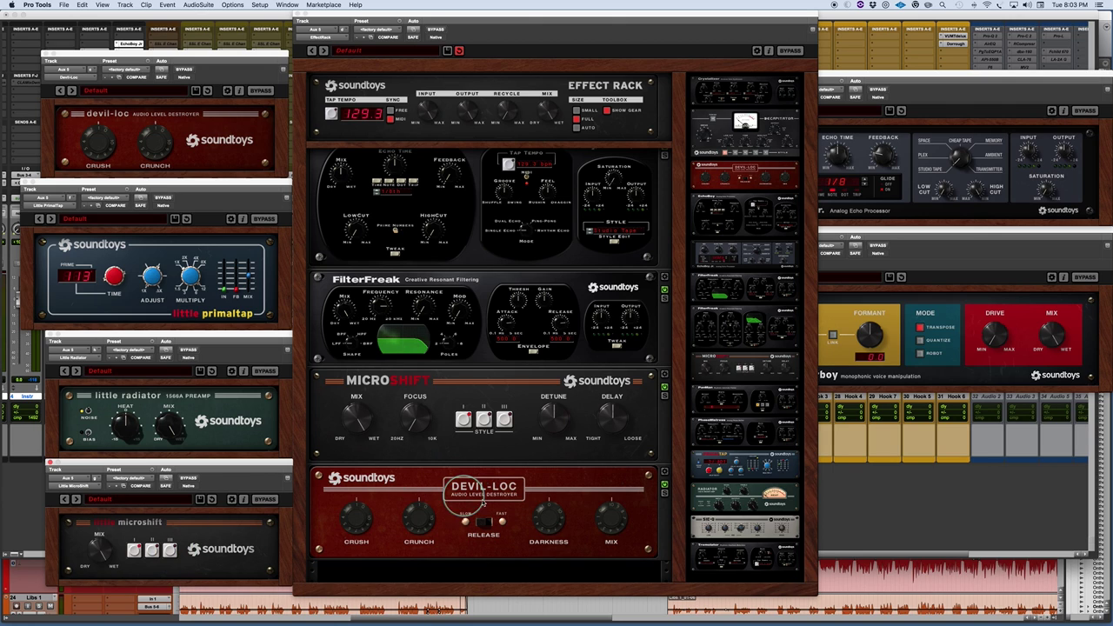
# Step: Put PanMan in the top rack slot in place of EchoBoy
pyautogui.moveTo(752, 389); pyautogui.dragTo(466, 223)
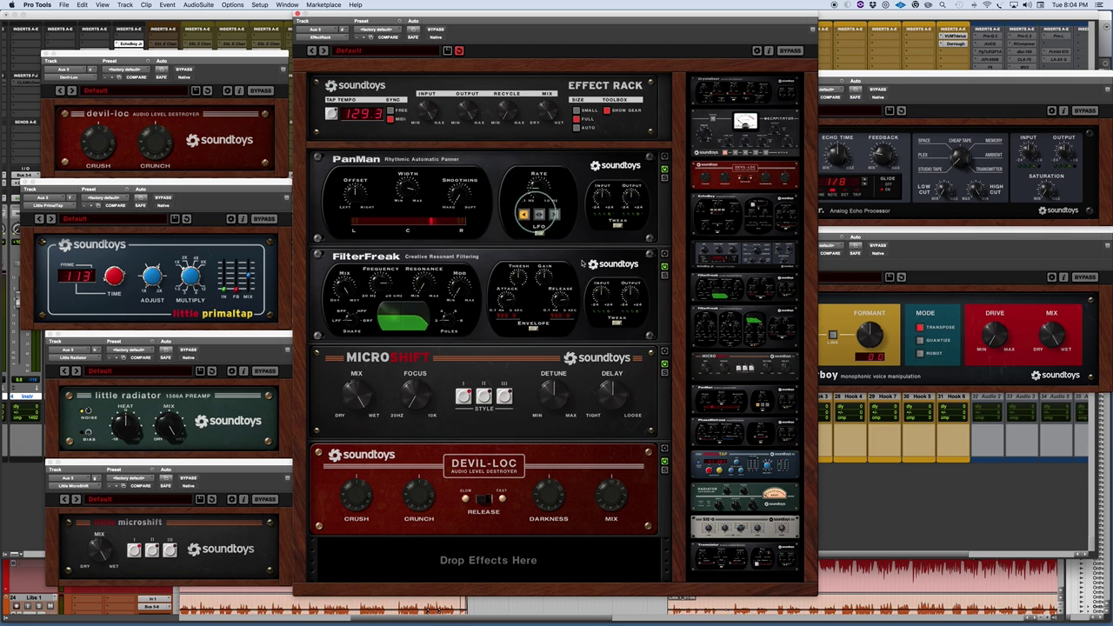
# Step: Put PhaseMistress in FilterFreak's slot, between PanMan and MicroShift
pyautogui.moveTo(753, 426); pyautogui.dragTo(523, 277)
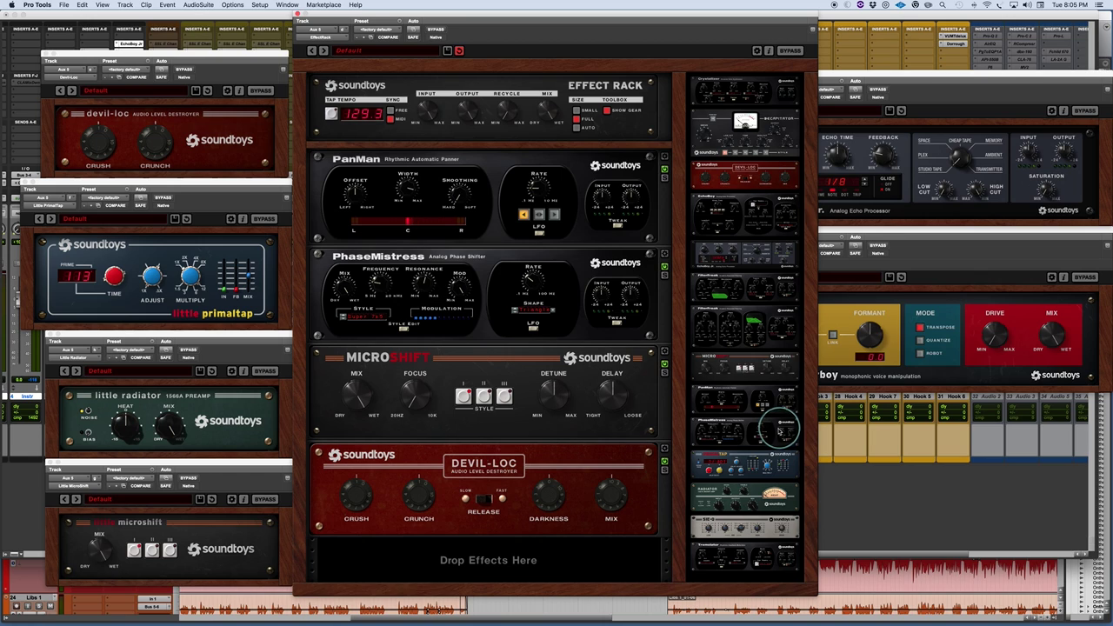
# Step: Swap MicroShift for PrimalTap and expand its Tweak panel of extended settings
pyautogui.moveTo(733, 464); pyautogui.dragTo(437, 372)
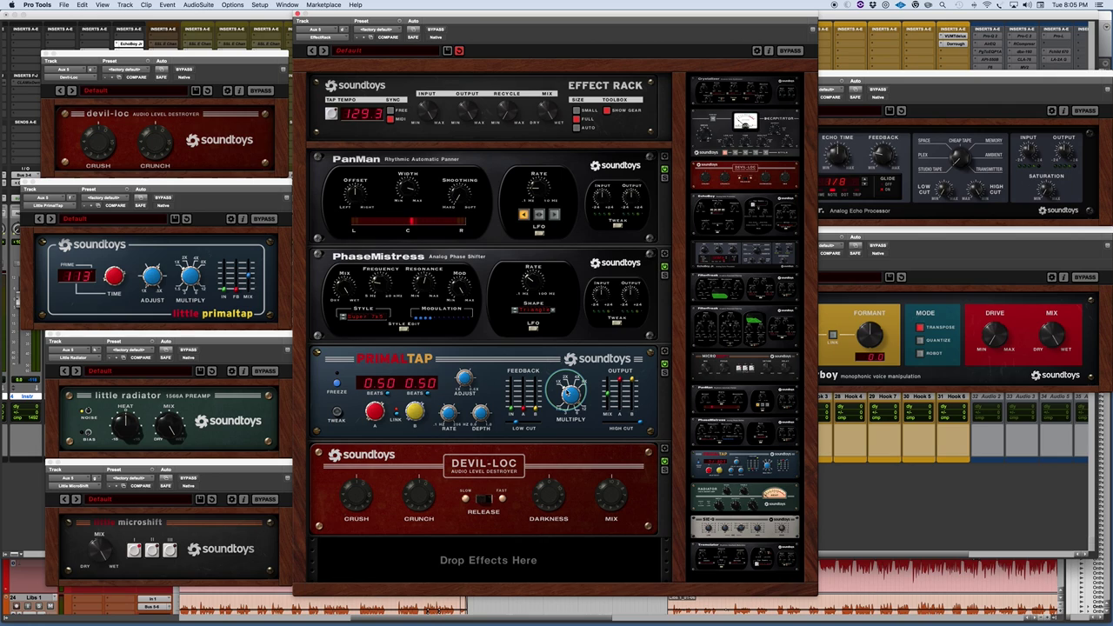
pyautogui.click(569, 393)
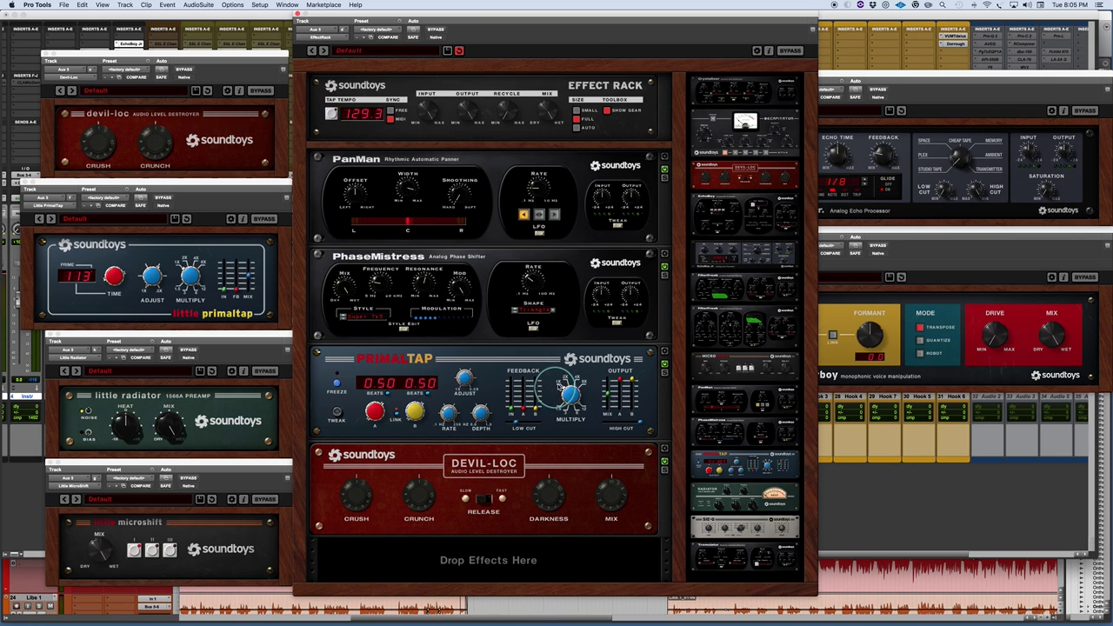
pyautogui.click(559, 384)
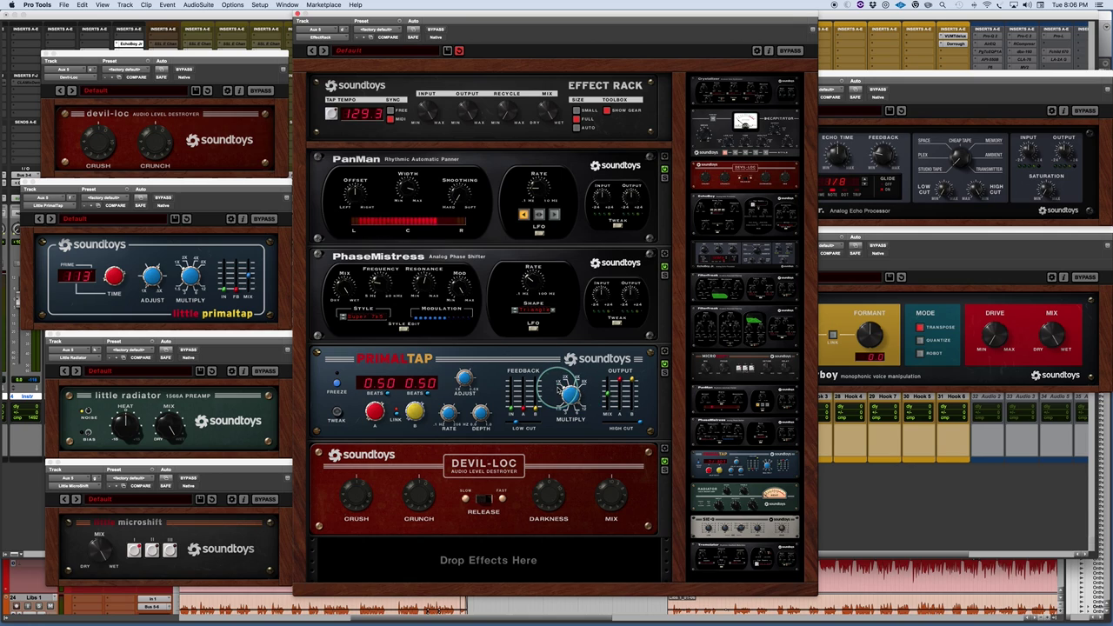
pyautogui.moveTo(562, 382); pyautogui.dragTo(585, 388)
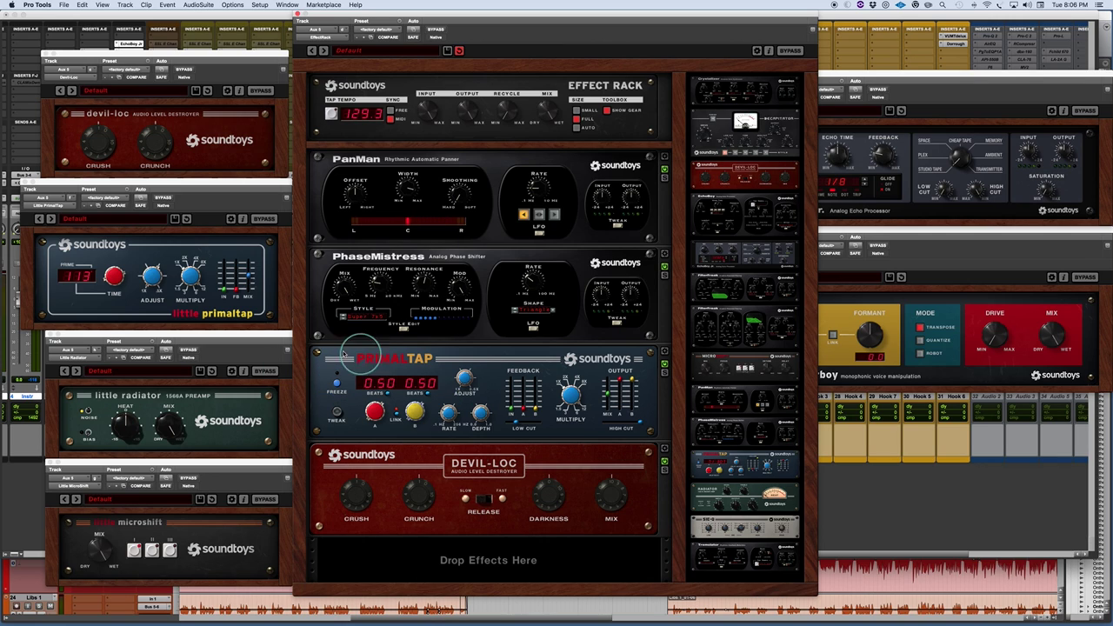
pyautogui.moveTo(312, 373); pyautogui.dragTo(338, 415)
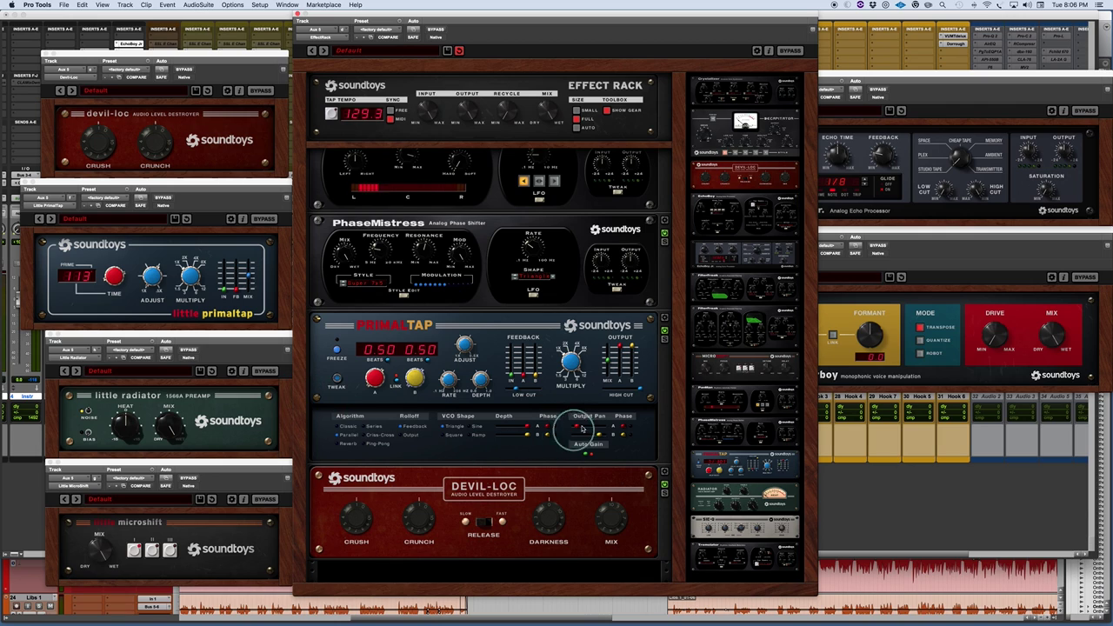
# Step: Hide PrimalTap's Tweak settings, then expand and collapse PhaseMistress's Tweak panel
pyautogui.click(337, 382)
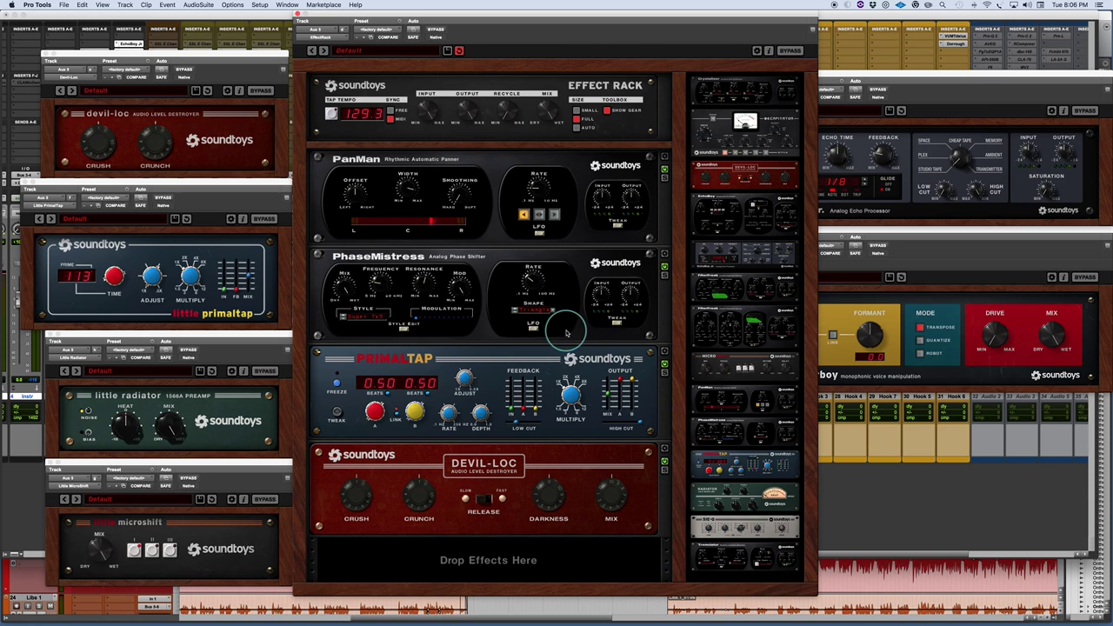
pyautogui.click(616, 323)
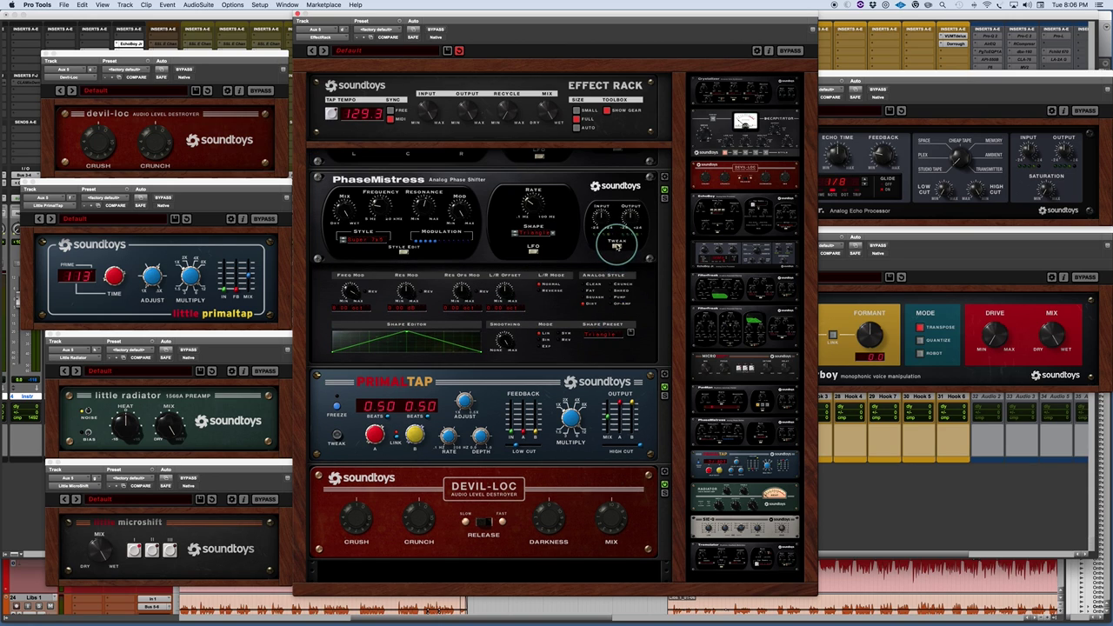
pyautogui.click(615, 245)
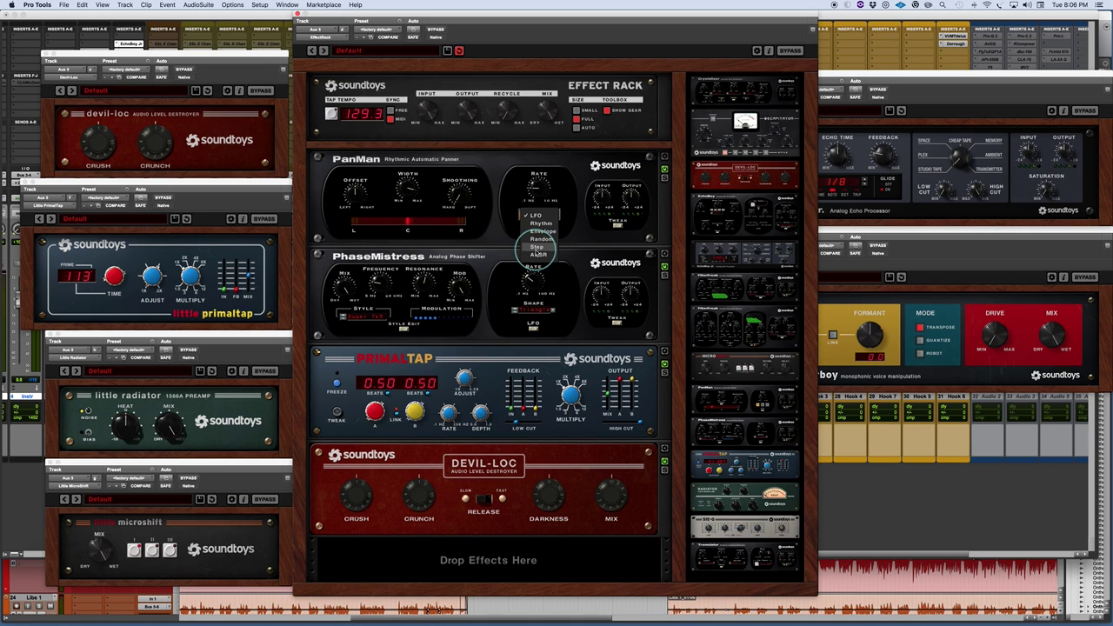
# Step: Check PanMan's rate mode, keeping LFO, and open then close PhaseMistress's Style Edit
pyautogui.click(480, 246)
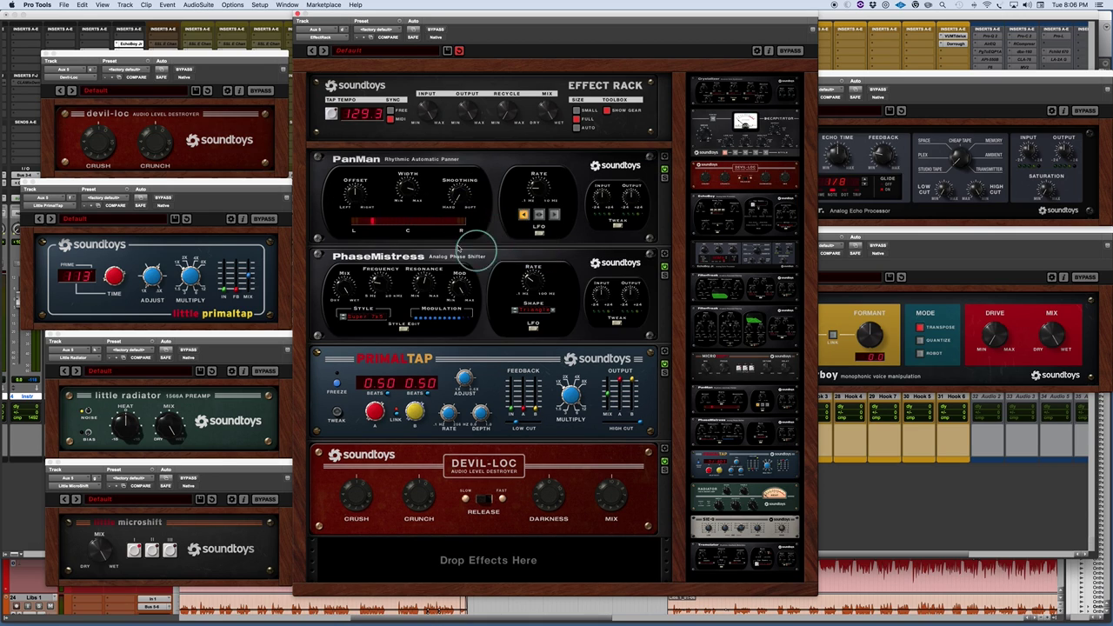
pyautogui.click(515, 225)
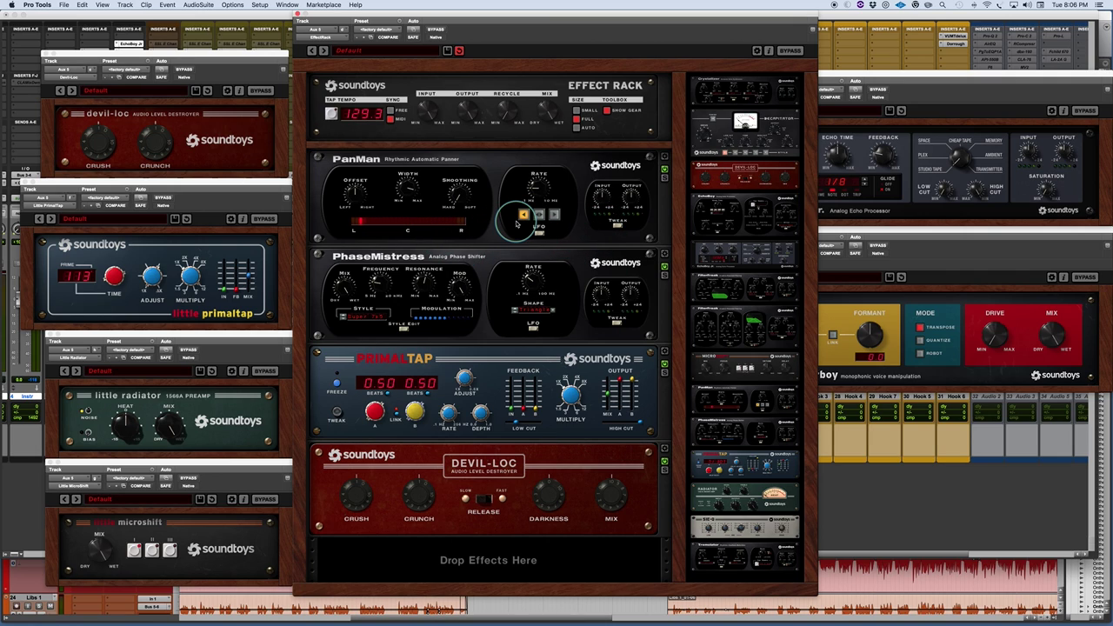
pyautogui.click(412, 335)
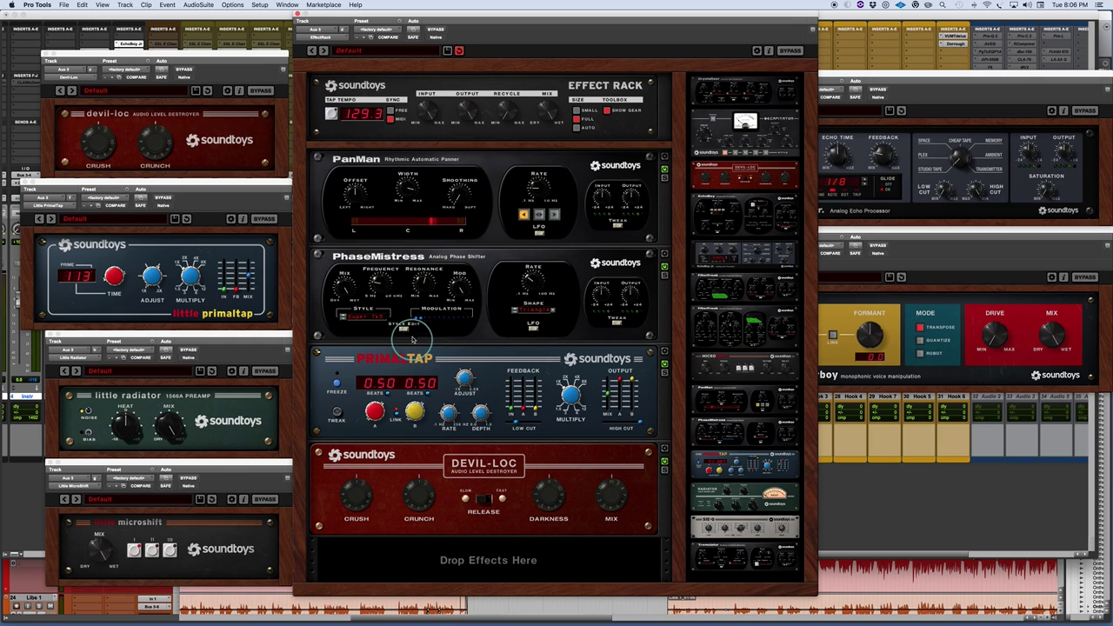
pyautogui.click(405, 333)
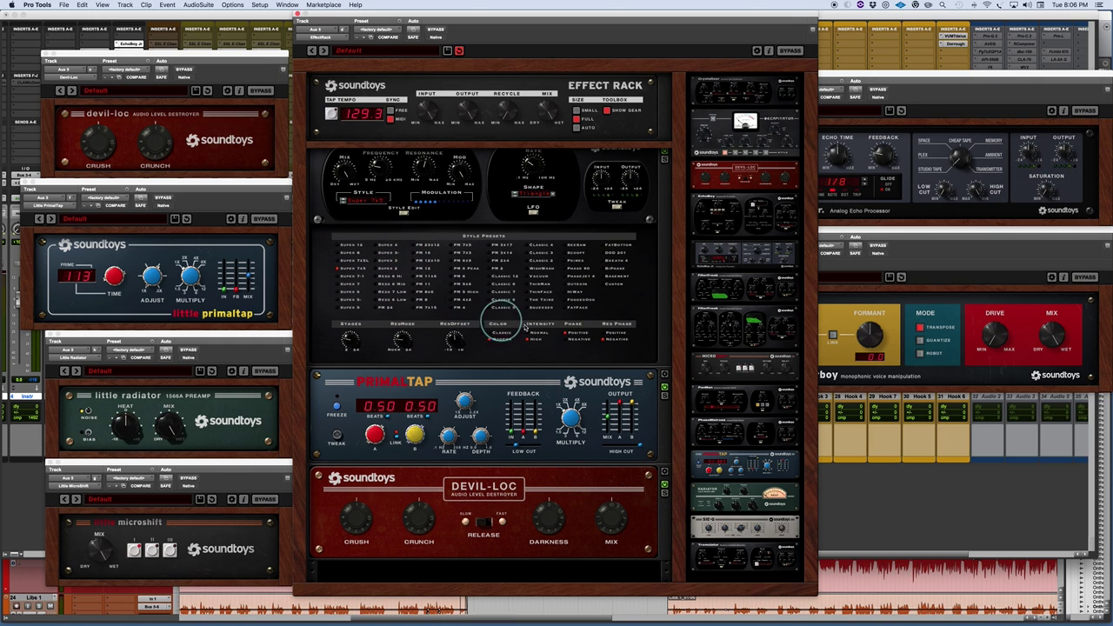
pyautogui.click(402, 216)
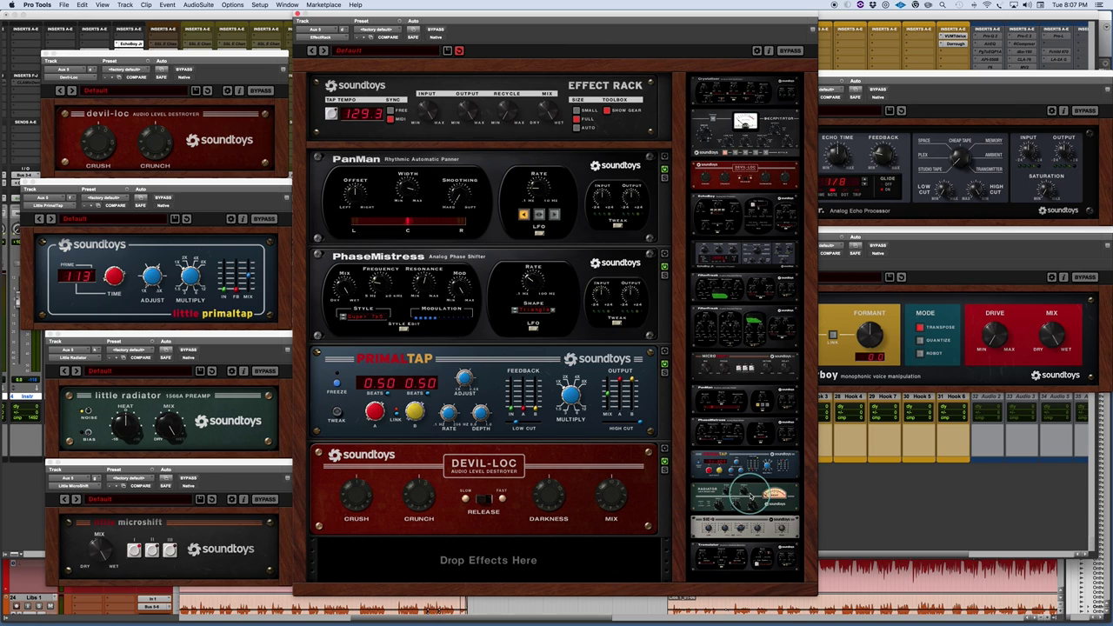
# Step: Put Radiator in PanMan's top slot and adjust Radiator's Input knob
pyautogui.moveTo(746, 496); pyautogui.dragTo(474, 204)
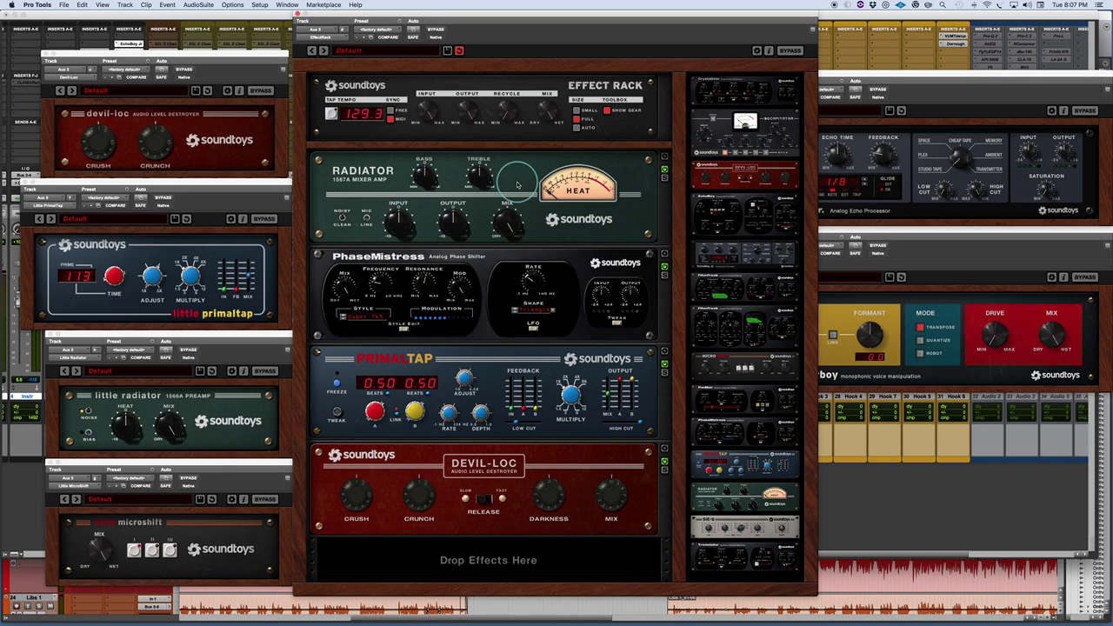
pyautogui.click(213, 403)
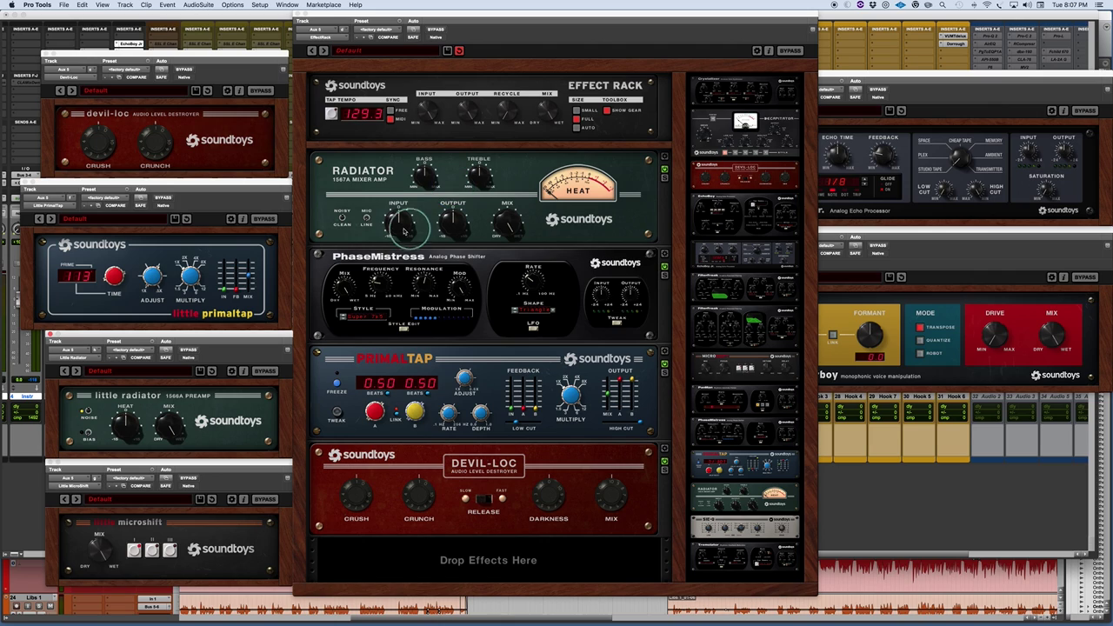
pyautogui.click(360, 193)
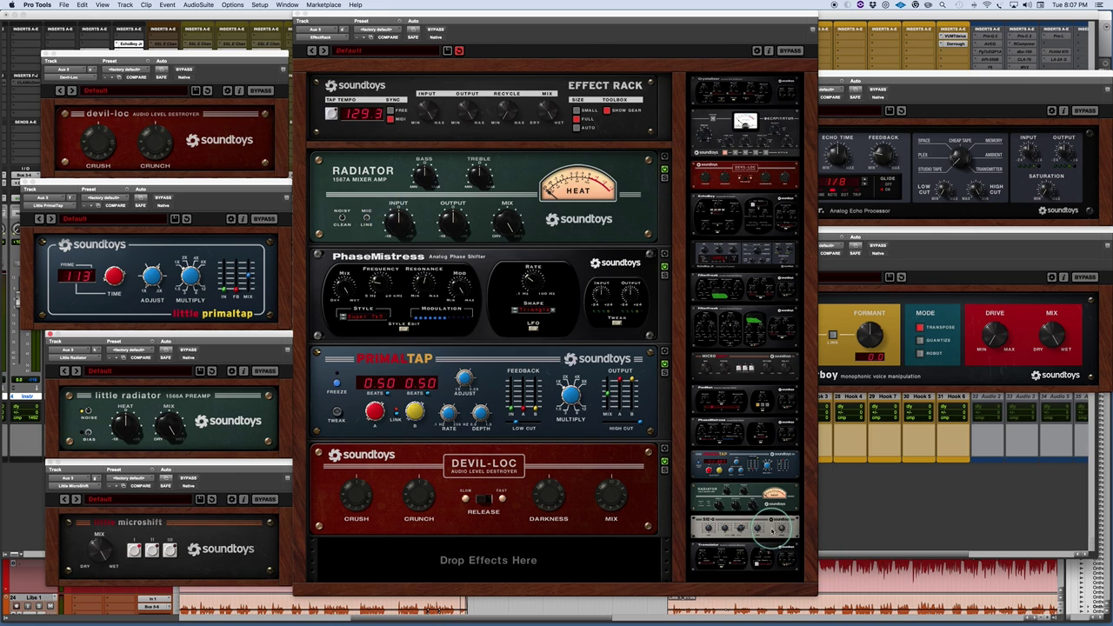
# Step: Drop SIE-Q onto the PhaseMistress slot below Radiator and nudge its MID band
pyautogui.moveTo(765, 527); pyautogui.dragTo(454, 311)
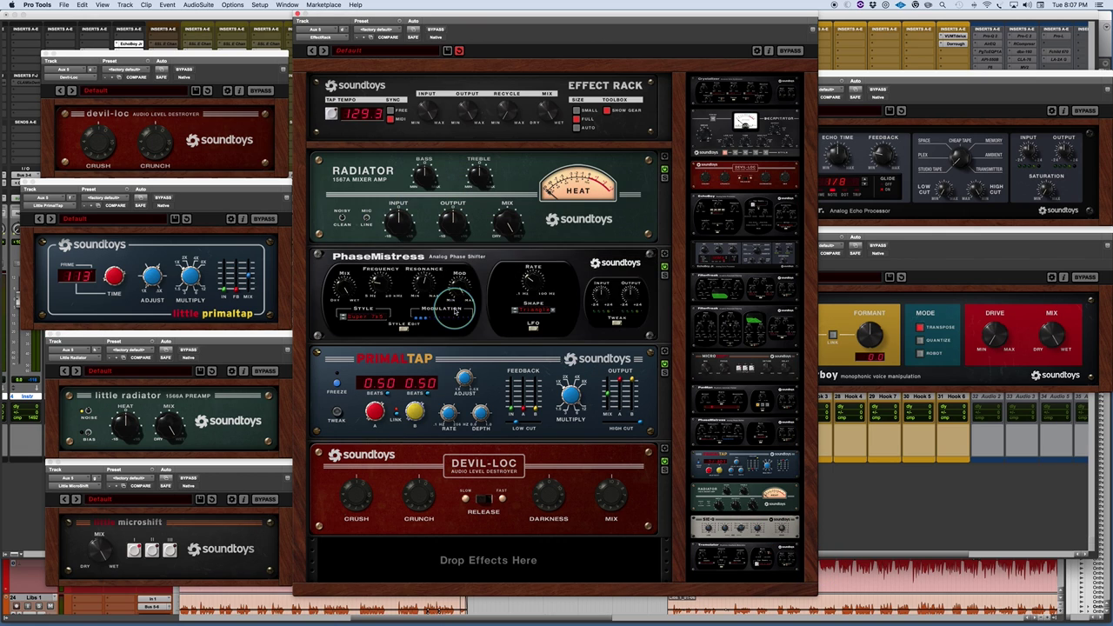
pyautogui.click(477, 280)
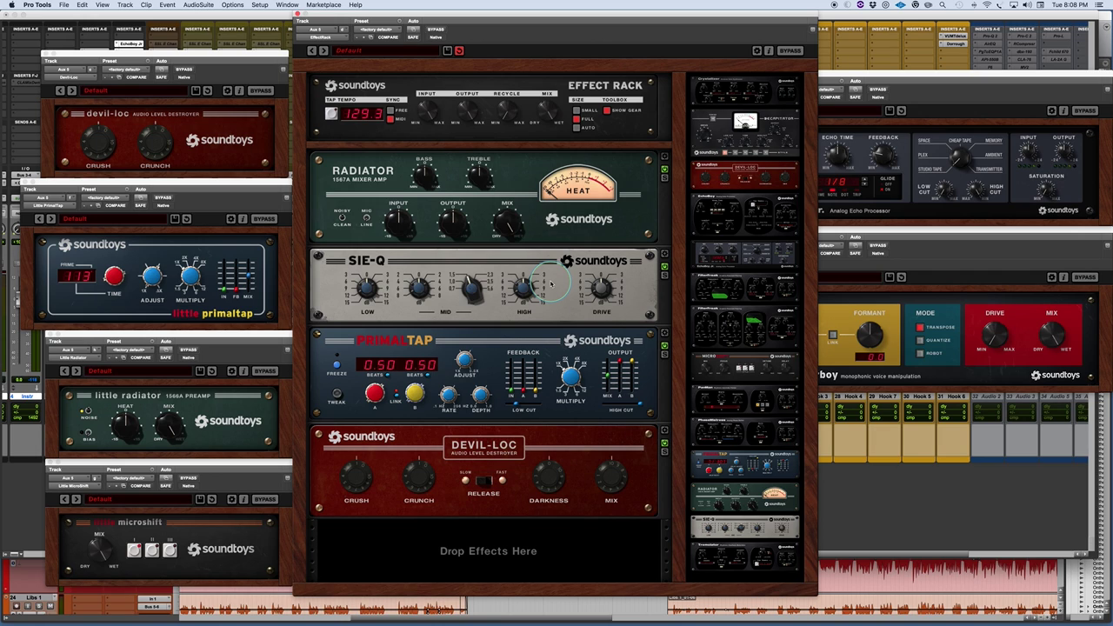
# Step: Drop Tremolator onto PrimalTap's slot, then expand and collapse its extra shape and rhythm settings
pyautogui.moveTo(745, 557); pyautogui.dragTo(488, 383)
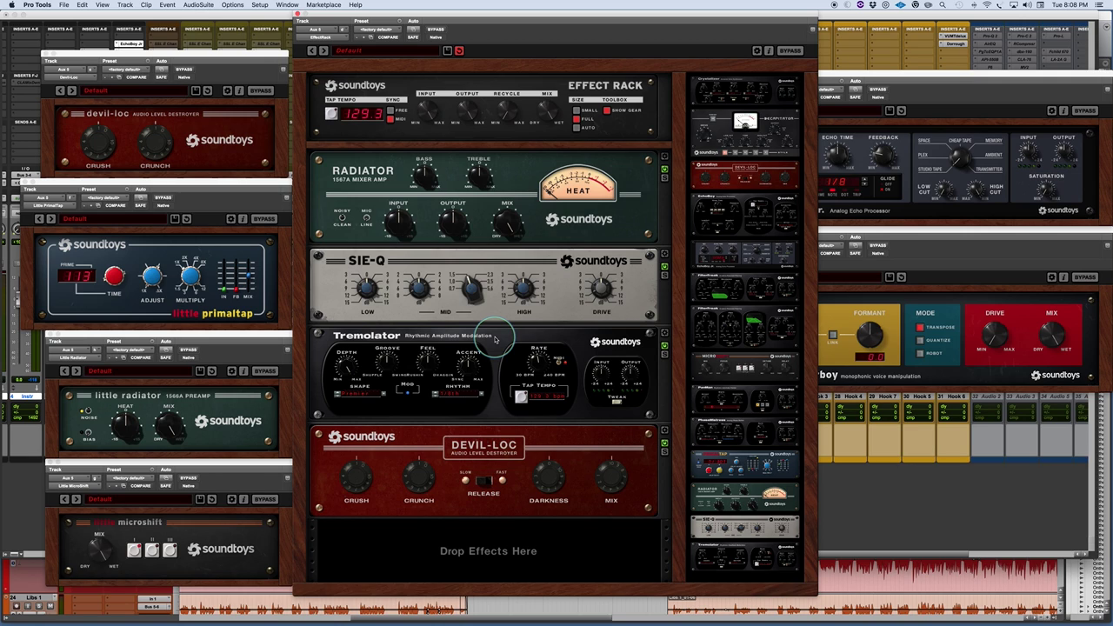
pyautogui.click(617, 402)
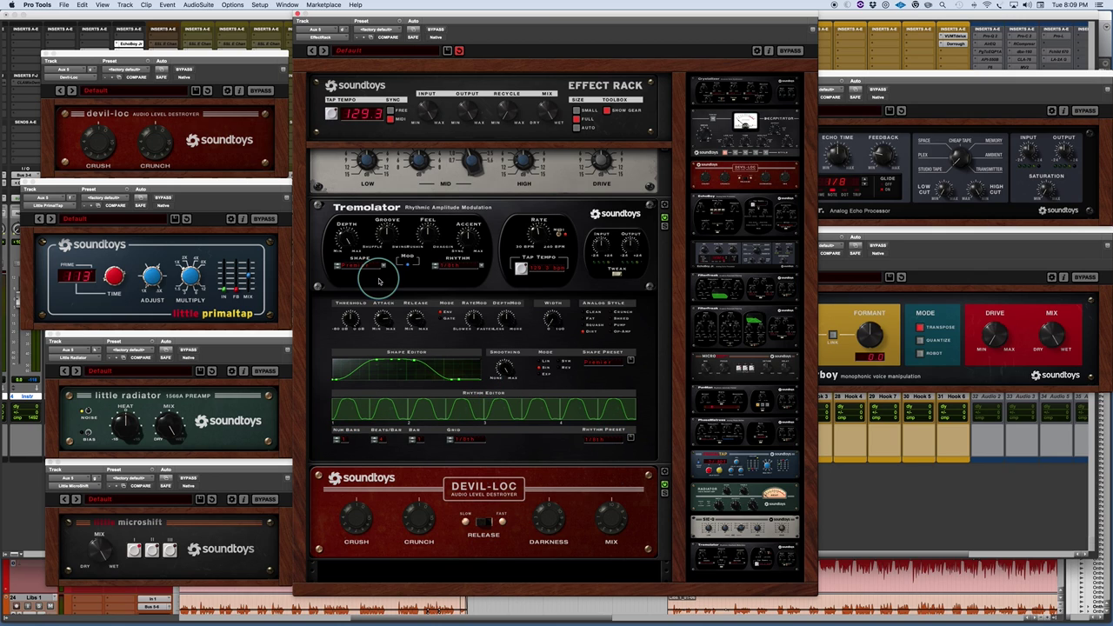
pyautogui.click(616, 271)
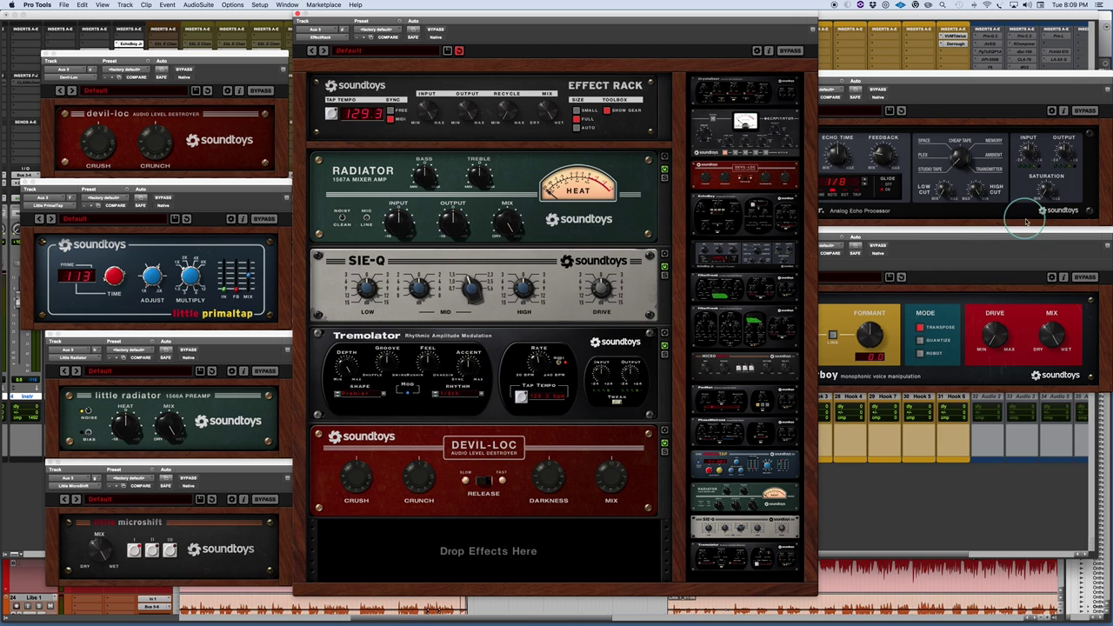
# Step: Shift the Little AlterBoy window left, then right, bringing the Effect Rack window back in front
pyautogui.moveTo(1021, 233); pyautogui.dragTo(937, 235)
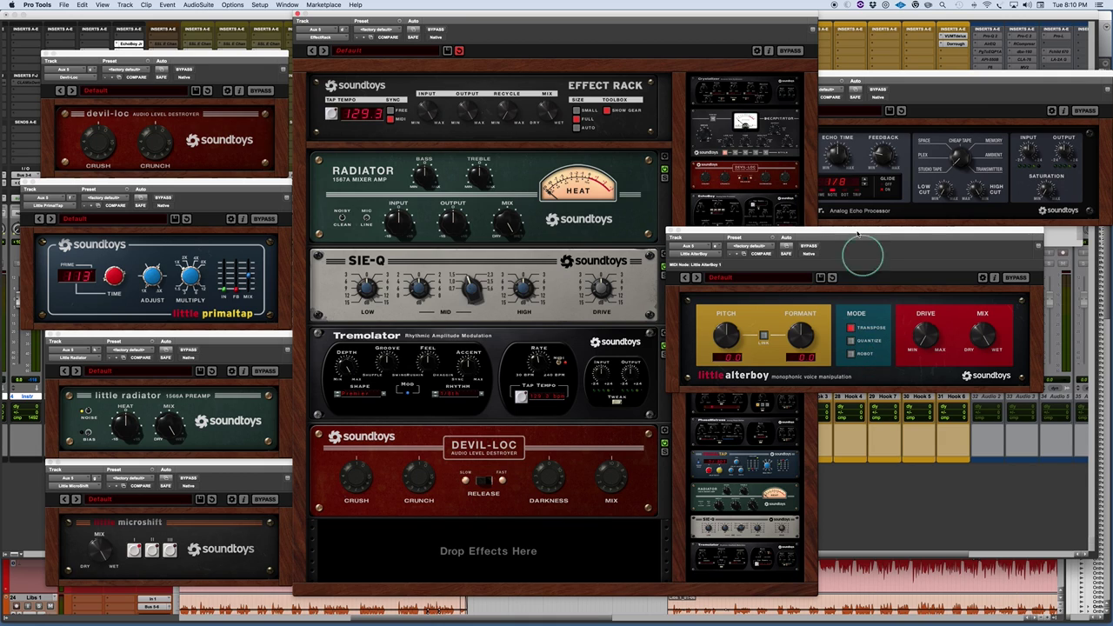
pyautogui.moveTo(858, 231); pyautogui.dragTo(908, 234)
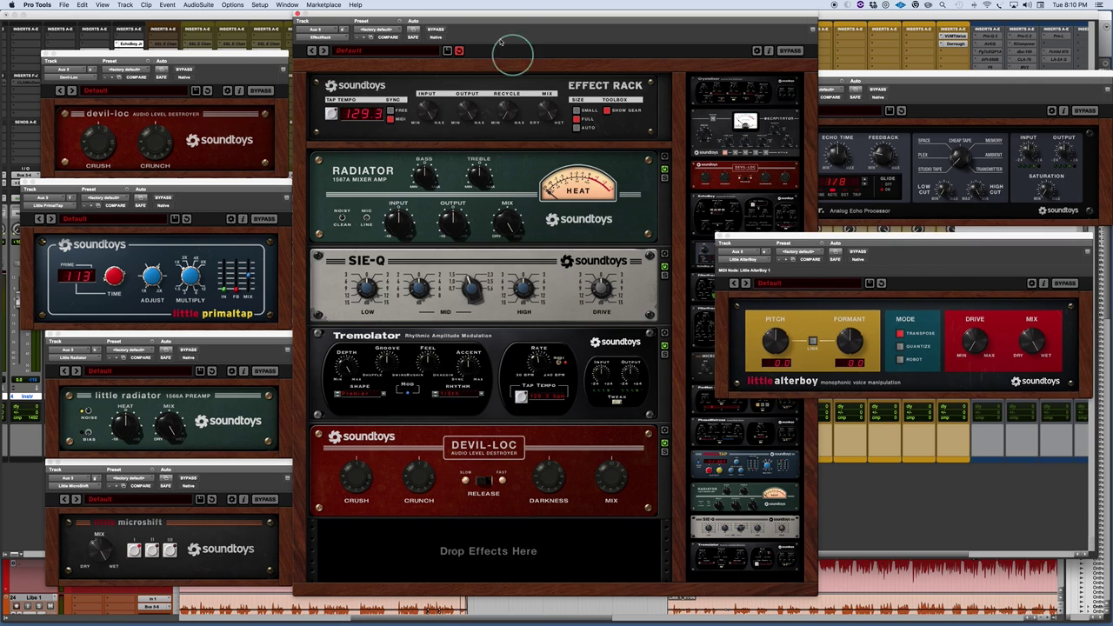
pyautogui.click(585, 16)
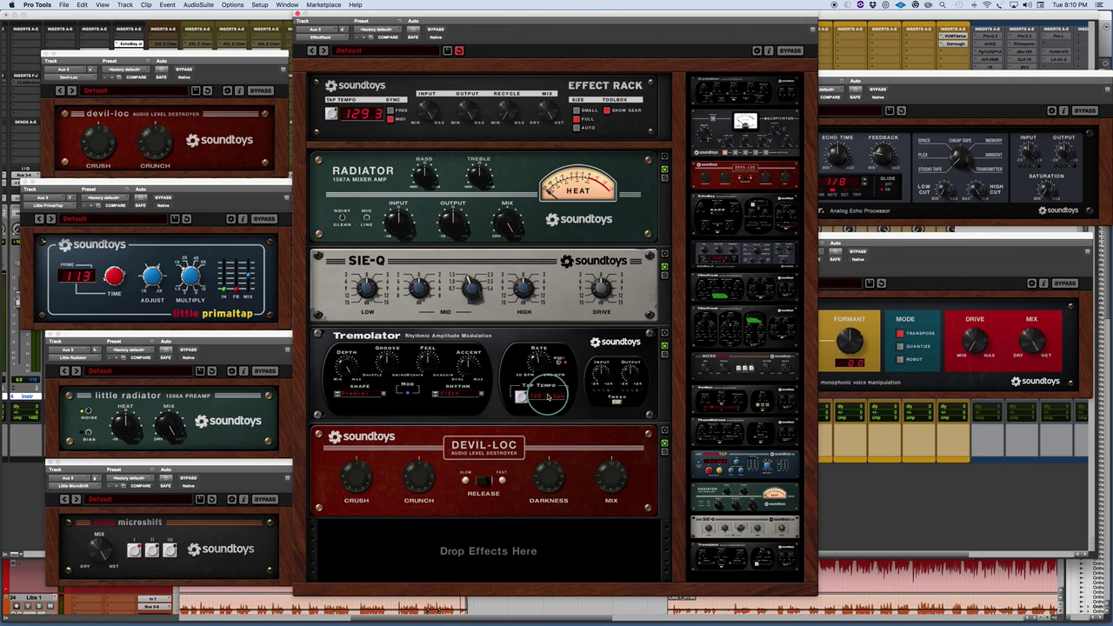